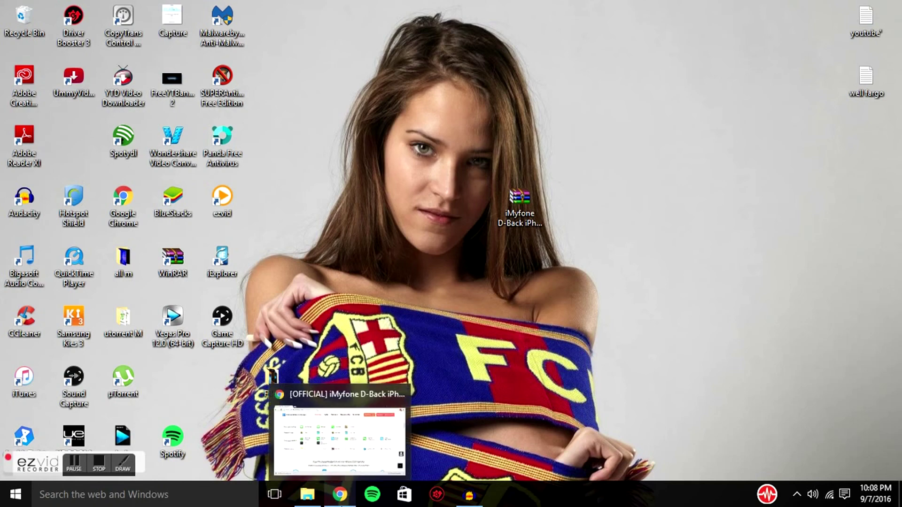
- Restore Chrome to the iMyfone D-Back page and highlight the recoverable file-types table
left_click(340, 494)
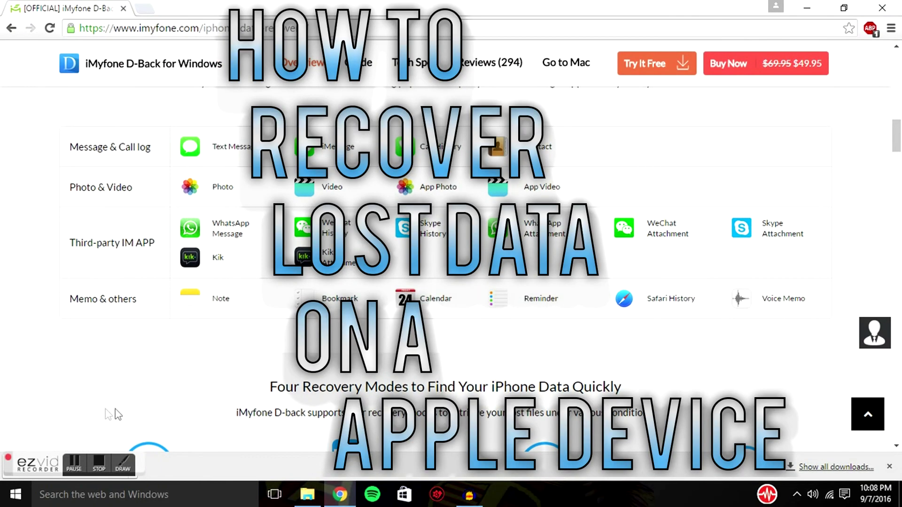
left_click_drag(31, 476, 151, 477)
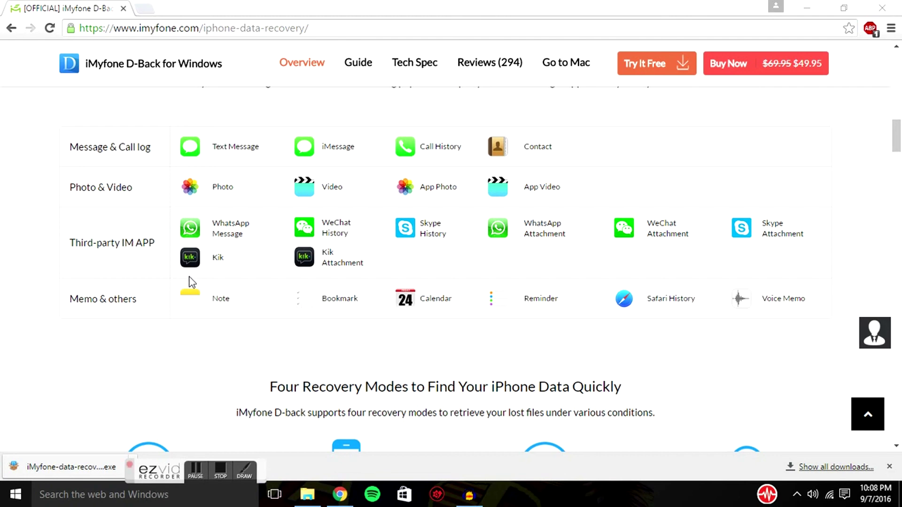
mouse_move(26, 144)
left_mouse_down()
mouse_move(141, 143)
mouse_move(787, 308)
left_mouse_up()
left_click(799, 320)
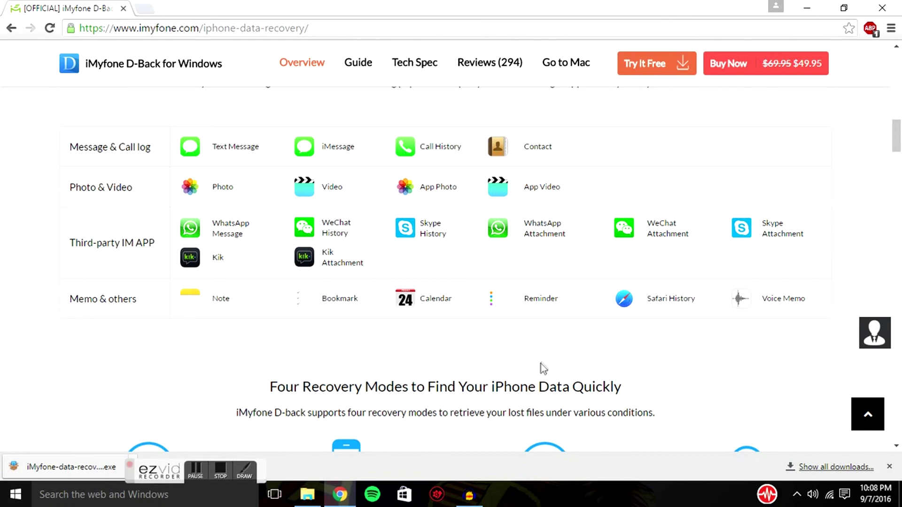
scroll(549, 382, "up", 3)
scroll(547, 382, "up", 2)
scroll(548, 382, "up", 2)
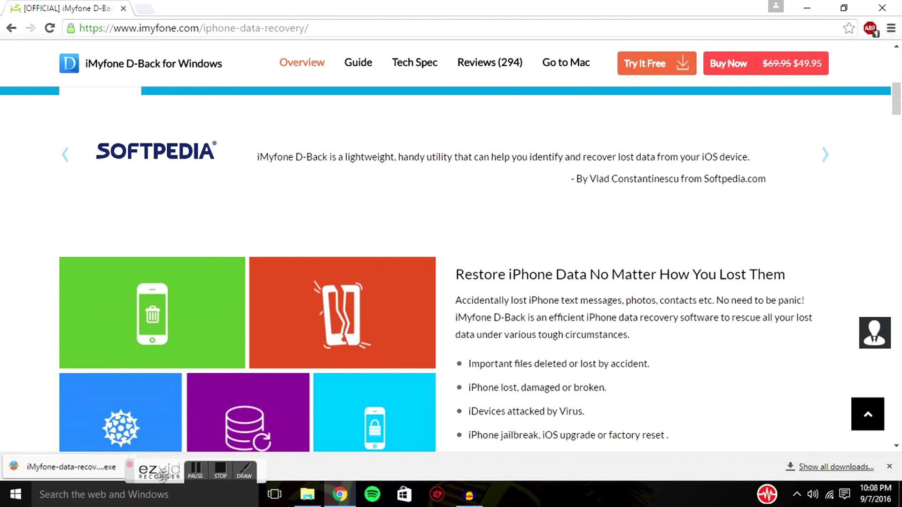
- Show the desktop and bring up the options for the downloaded iMyfone archive
left_click_drag(160, 473, 184, 474)
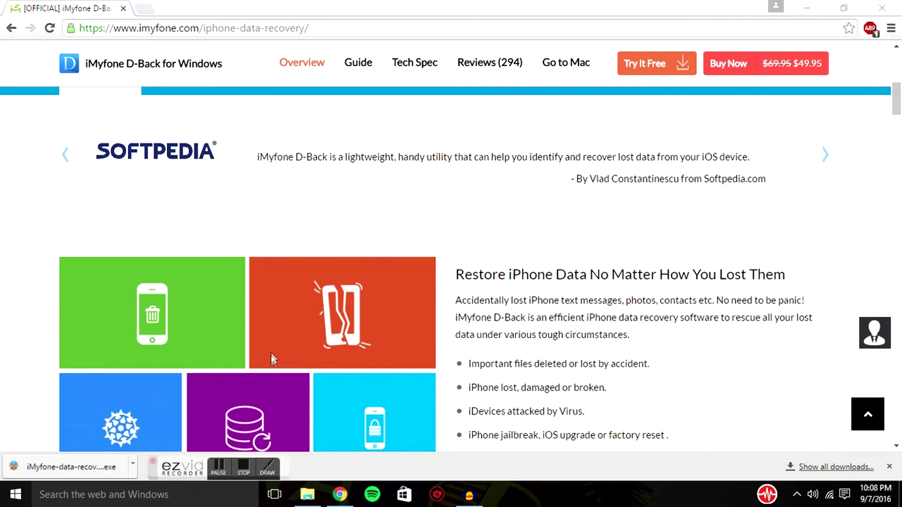
scroll(274, 358, "up", 2)
scroll(274, 358, "up", 1)
scroll(274, 356, "up", 1)
scroll(277, 360, "up", 1)
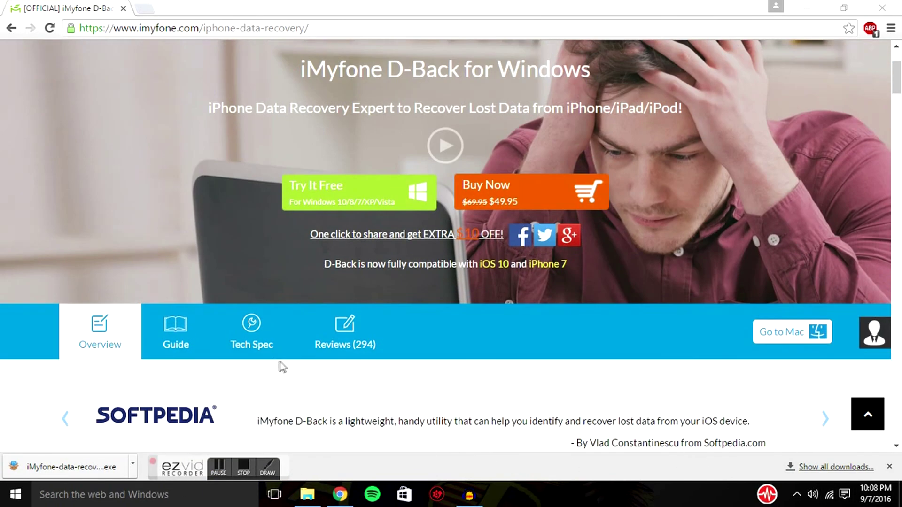
key("super+d")
right_click(494, 227)
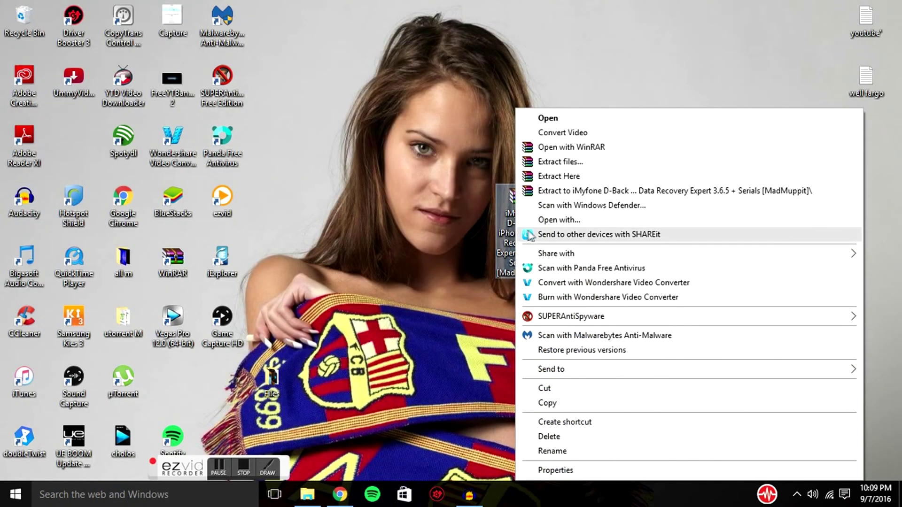
- Extract the archive to a desktop folder and check it holds Info, Setup and a video shortcut
left_click(542, 162)
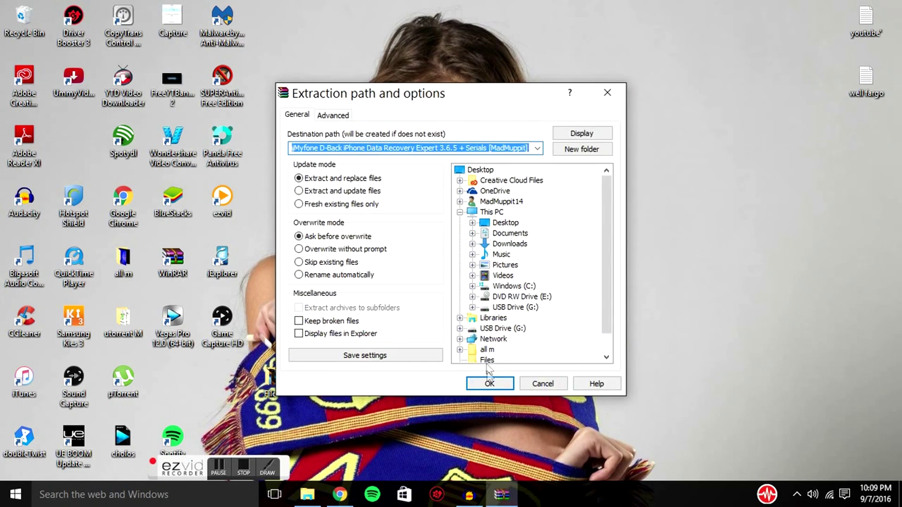
left_click(487, 387)
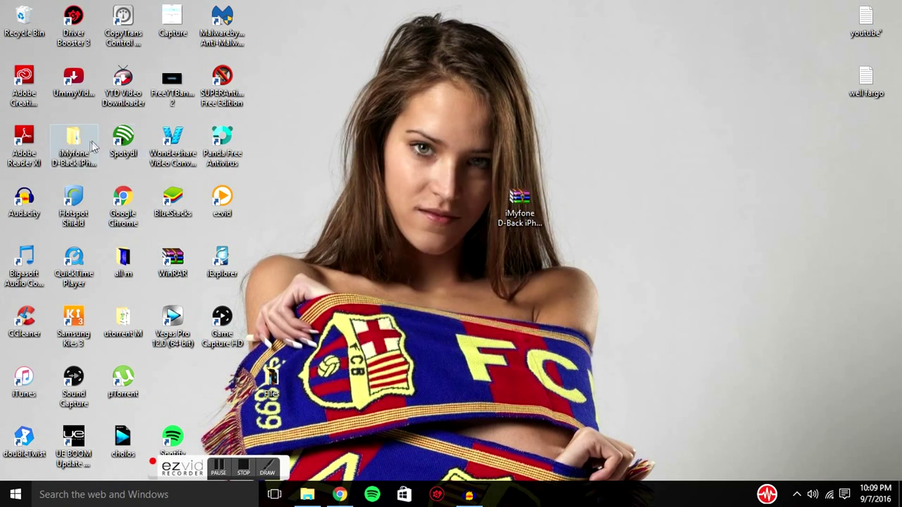
double_click(76, 142)
double_click(218, 195)
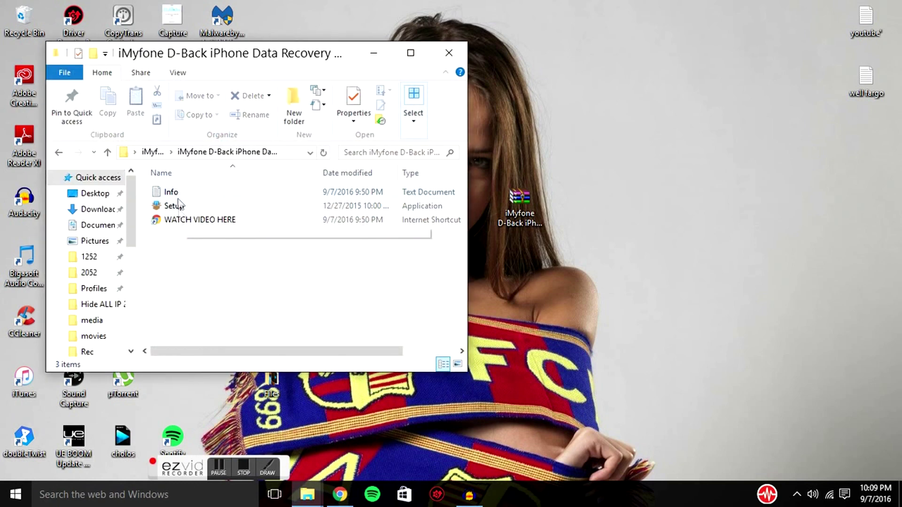
left_click(448, 53)
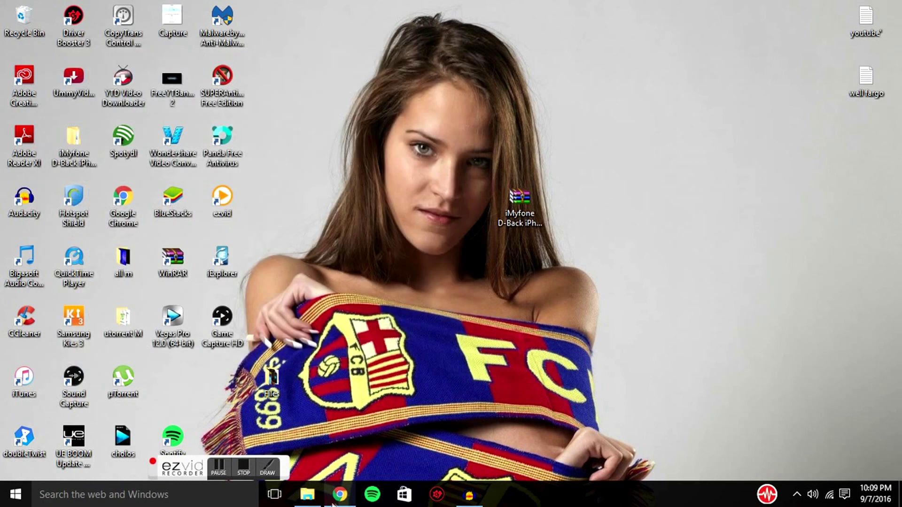
- Download the free trial via Try It Free, run the installer and finish setup launching D-Back
left_click(340, 494)
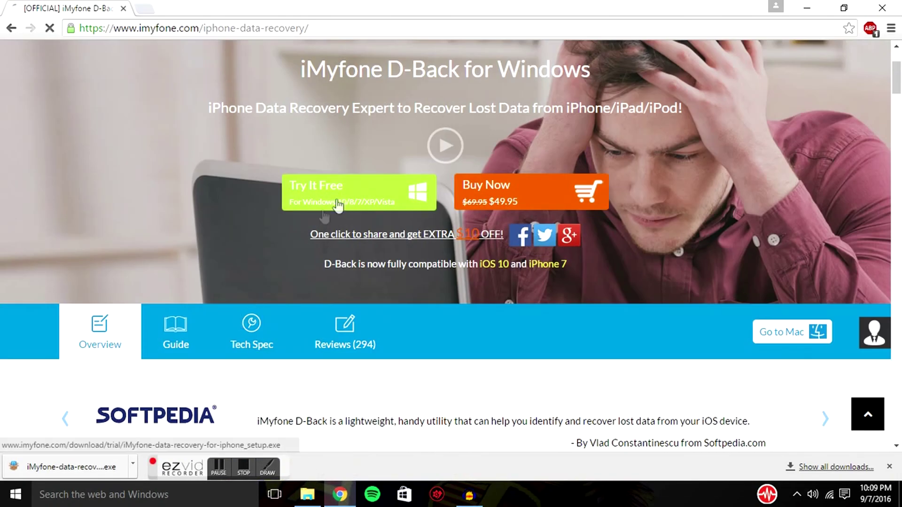
left_click(338, 203)
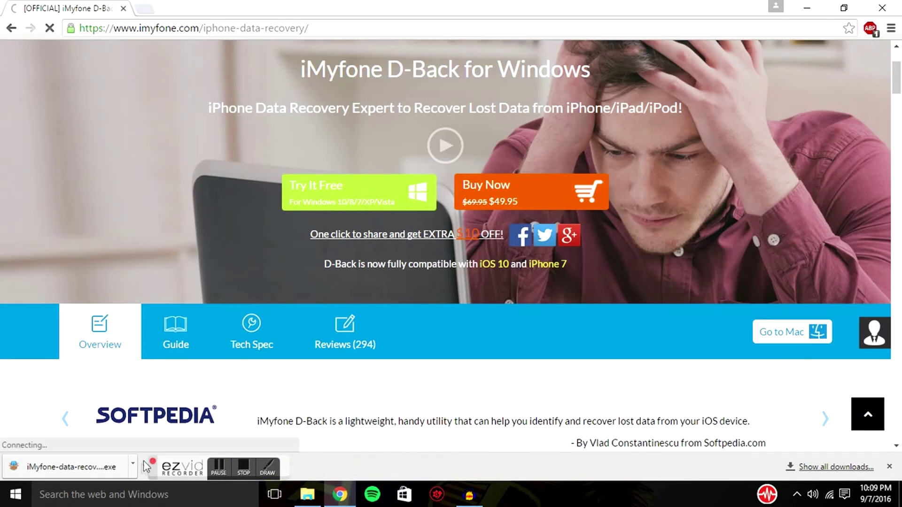
left_click(102, 469)
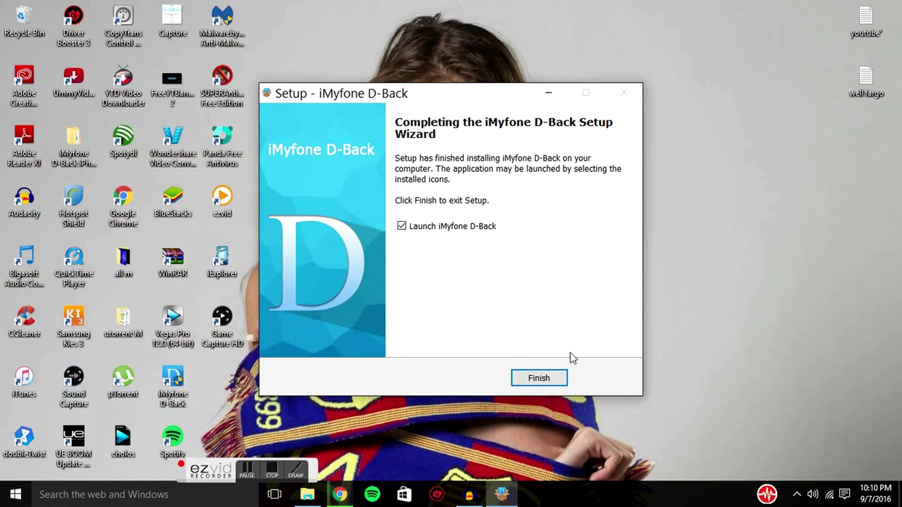
left_click(536, 388)
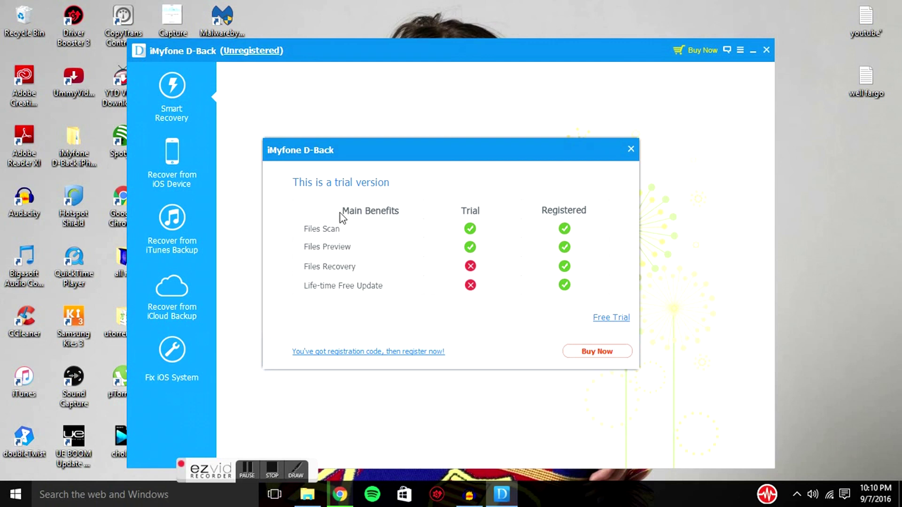
- Continue on Free Trial, start recovery and choose the accidental-deletion scenario
left_click(617, 319)
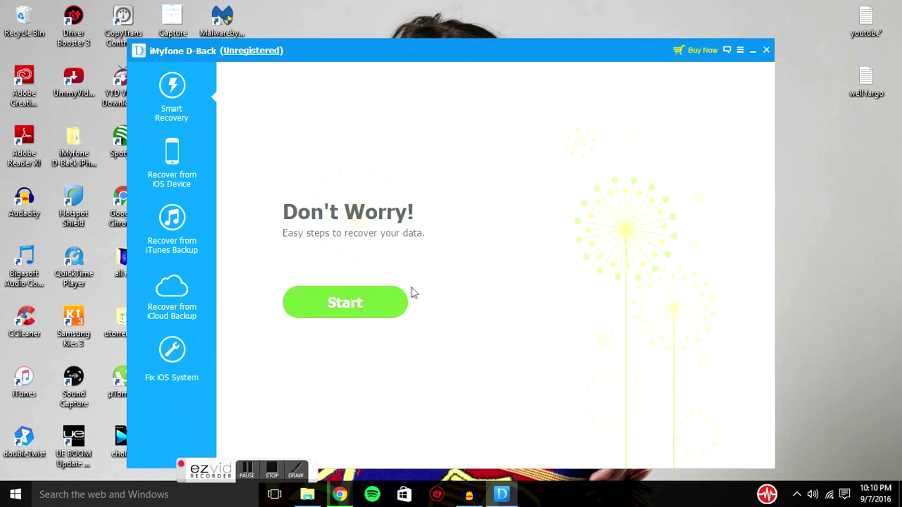
left_click(327, 299)
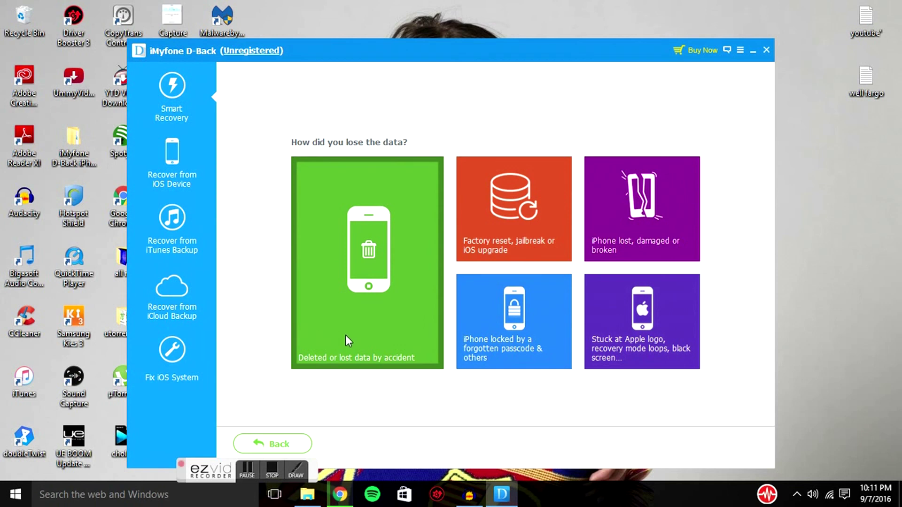
left_click(375, 348)
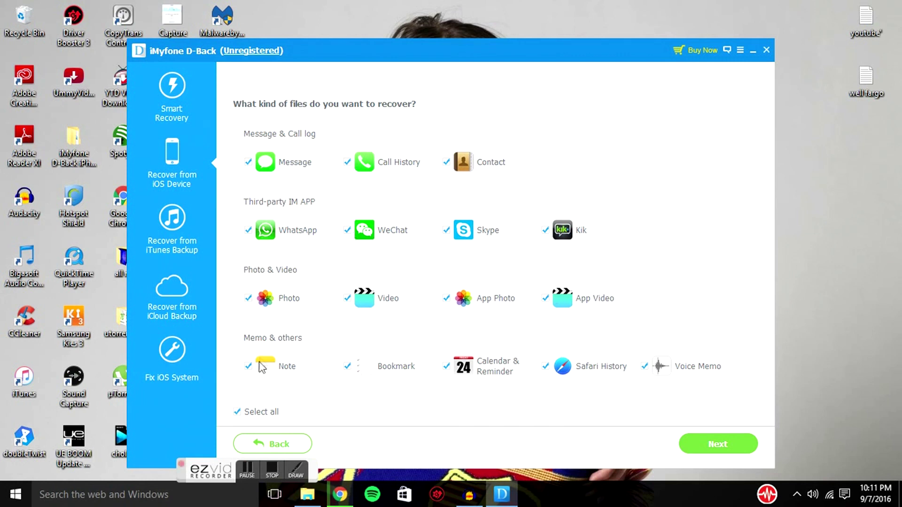
- Select only Message, Call History and Photo, then scan the connected iPhone 5s
left_click(237, 408)
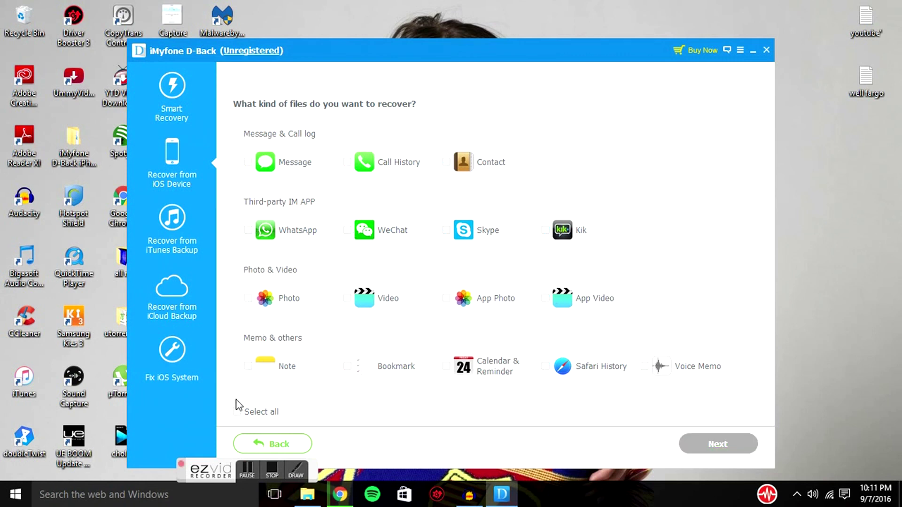
left_click(249, 162)
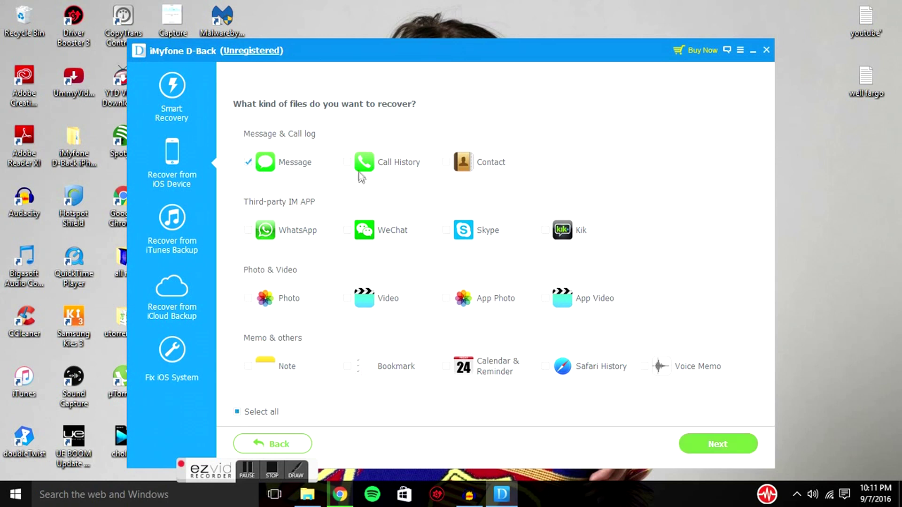
left_click(347, 162)
left_click(248, 298)
left_click(701, 444)
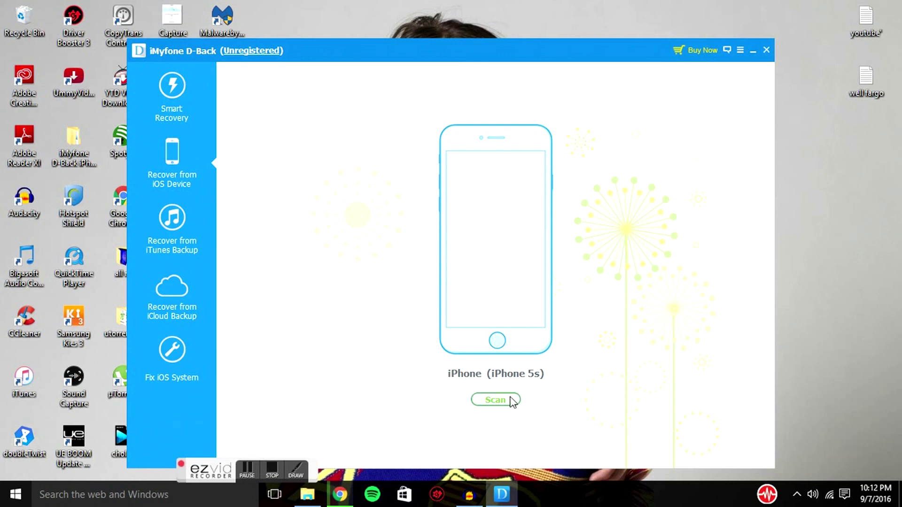
left_click(496, 400)
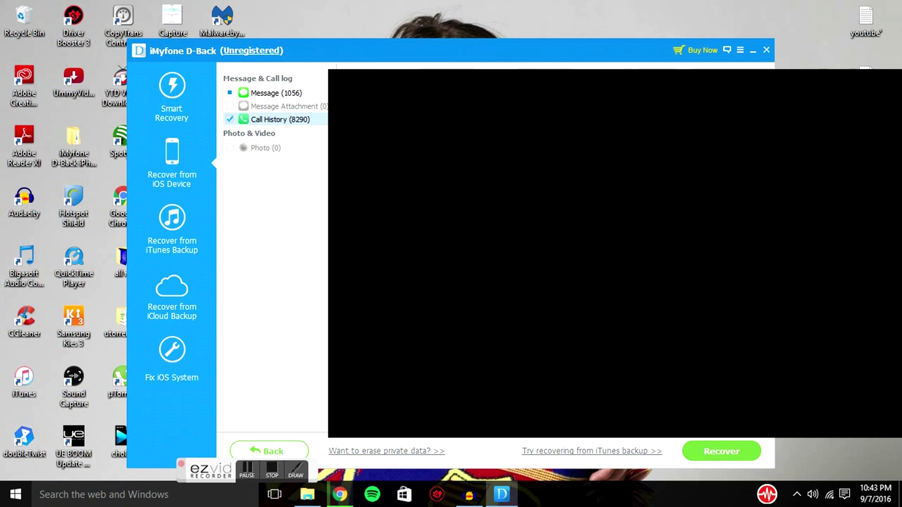
left_click(274, 93)
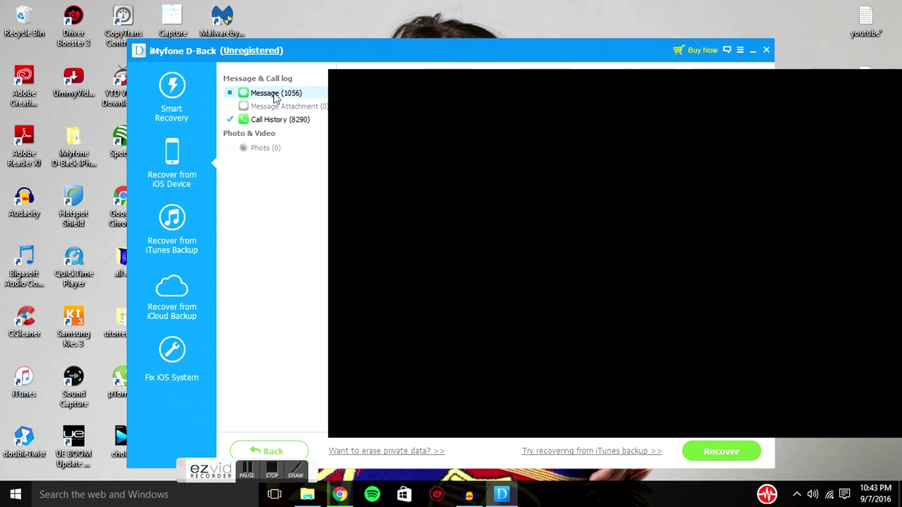
left_click(285, 119)
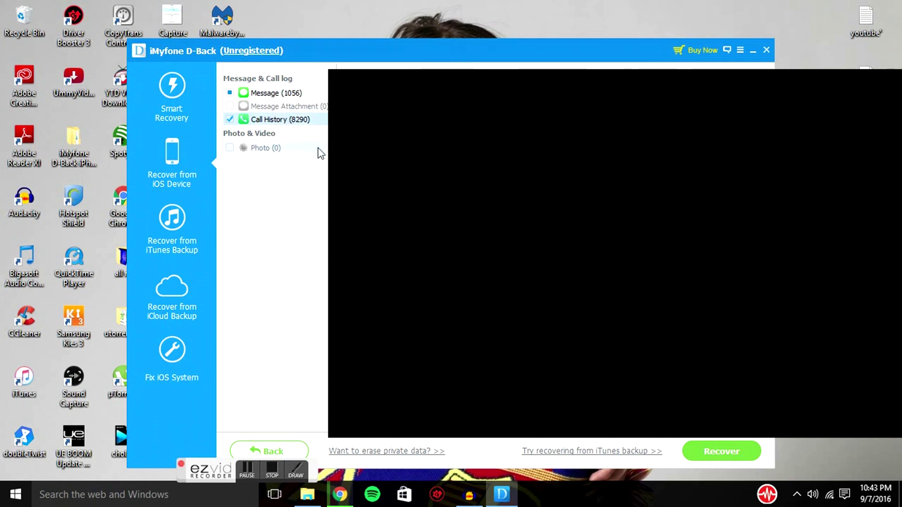
left_click(742, 449)
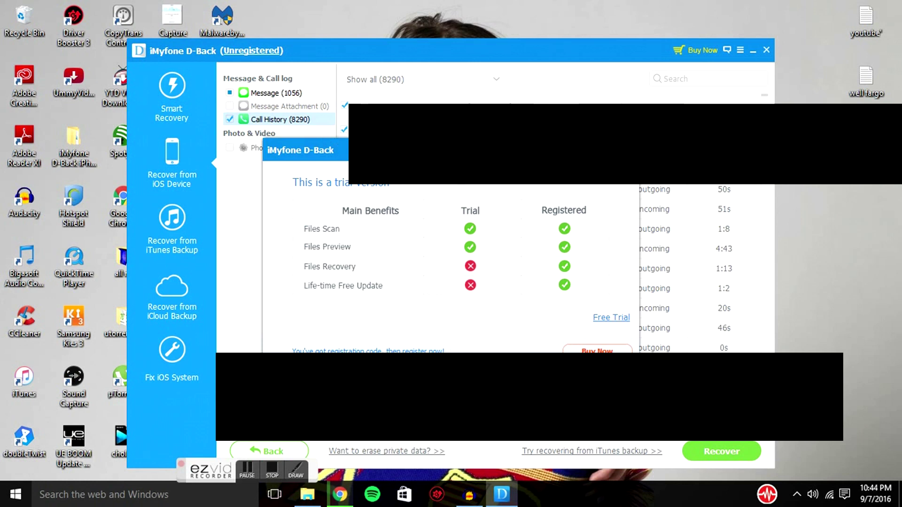
left_click(514, 502)
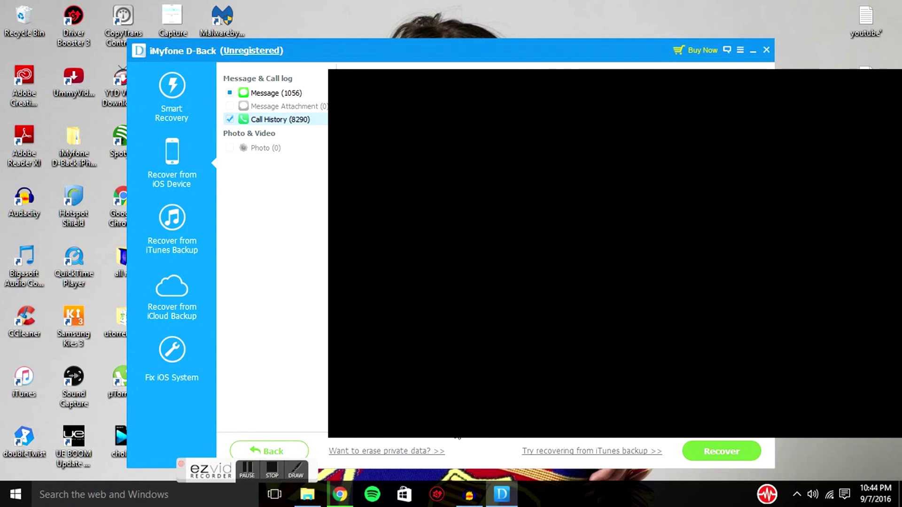